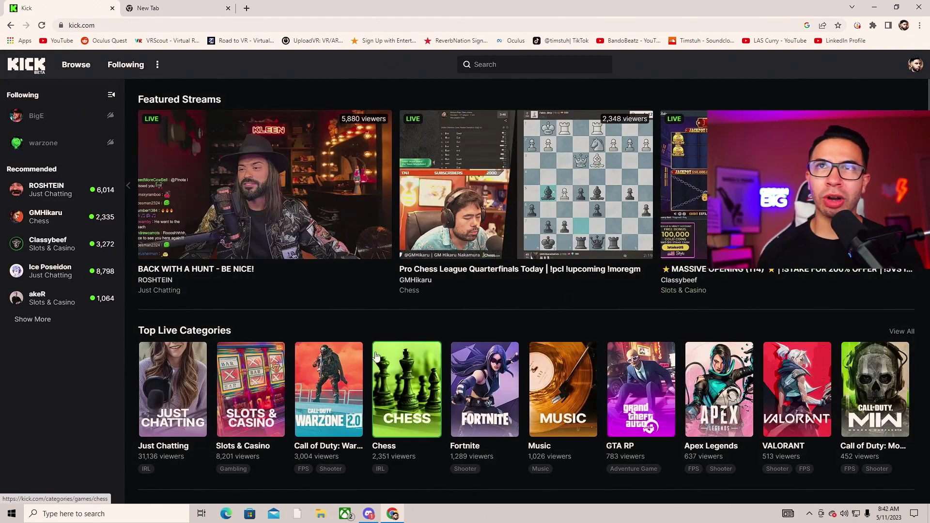
Go to Stream Key under Creator Dashboard Settings in Kick and copy the stream key
left_click(915, 66)
left_click(889, 104)
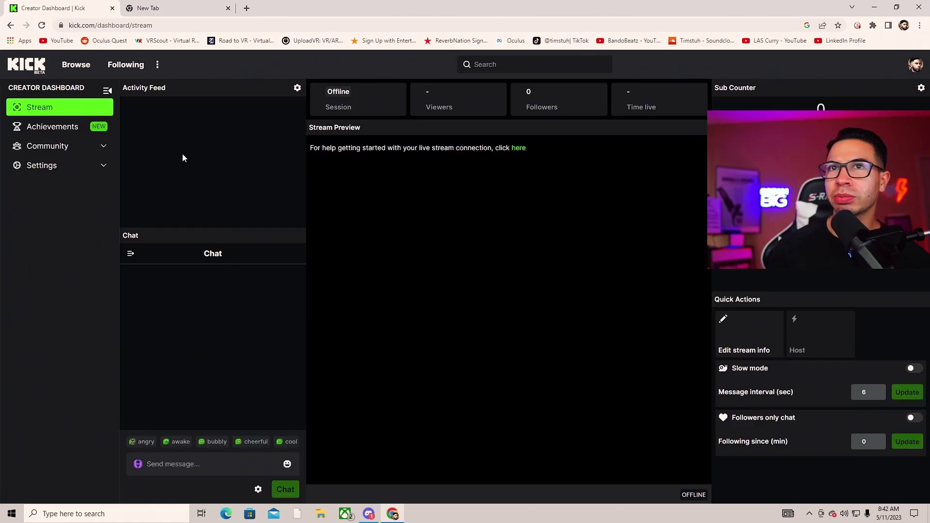
left_click(54, 167)
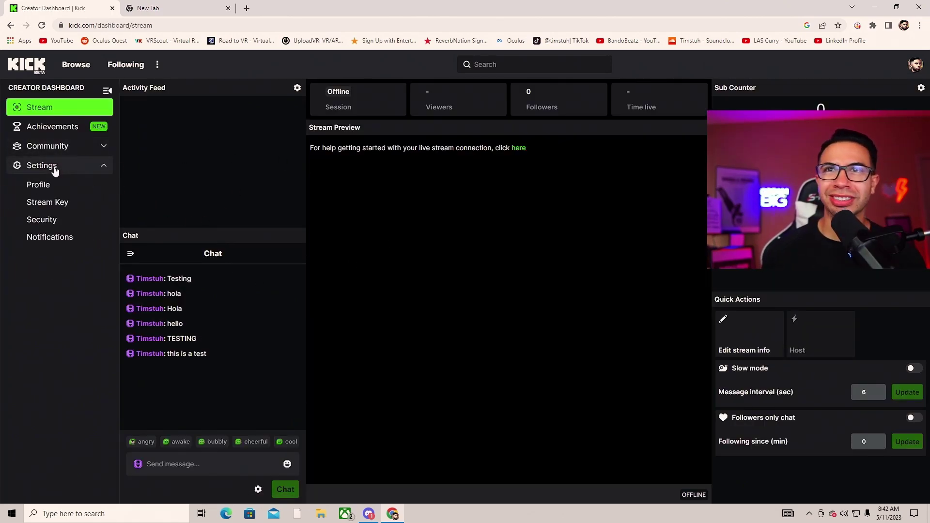
left_click(56, 202)
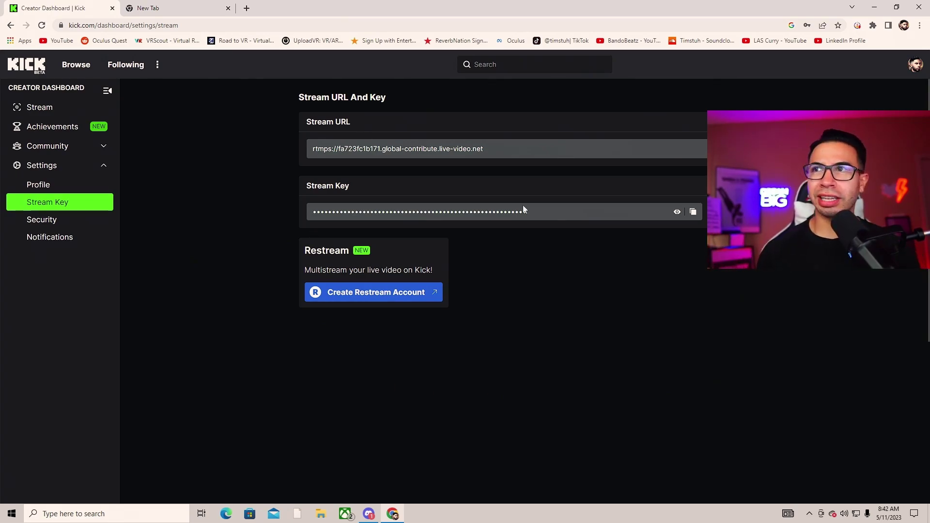
left_click(694, 213)
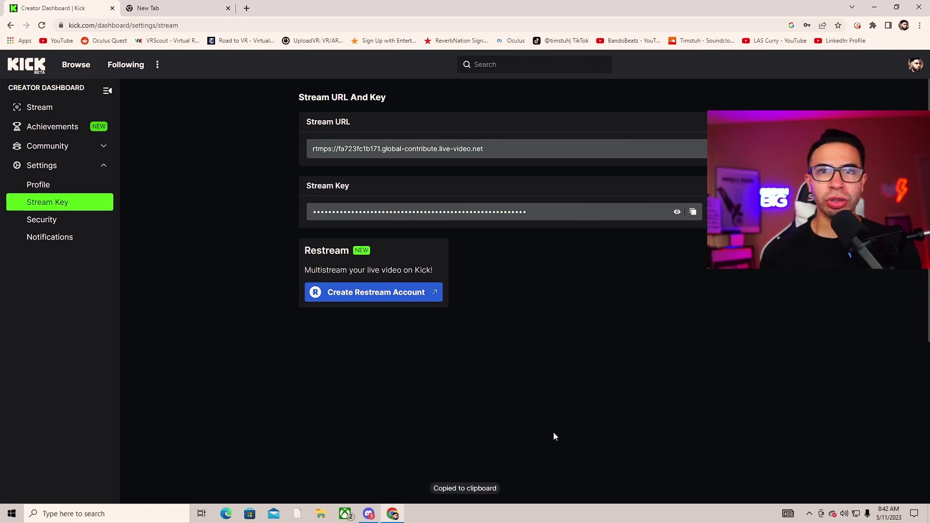
Minimise Chrome, set Streamlabs' Common FPS Values to 60, then go to Output settings
left_click(875, 7)
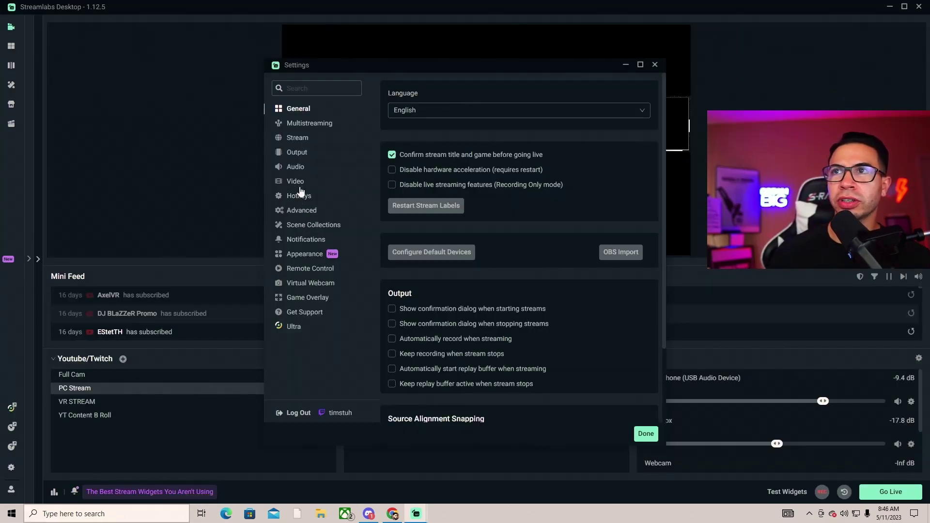
left_click(295, 181)
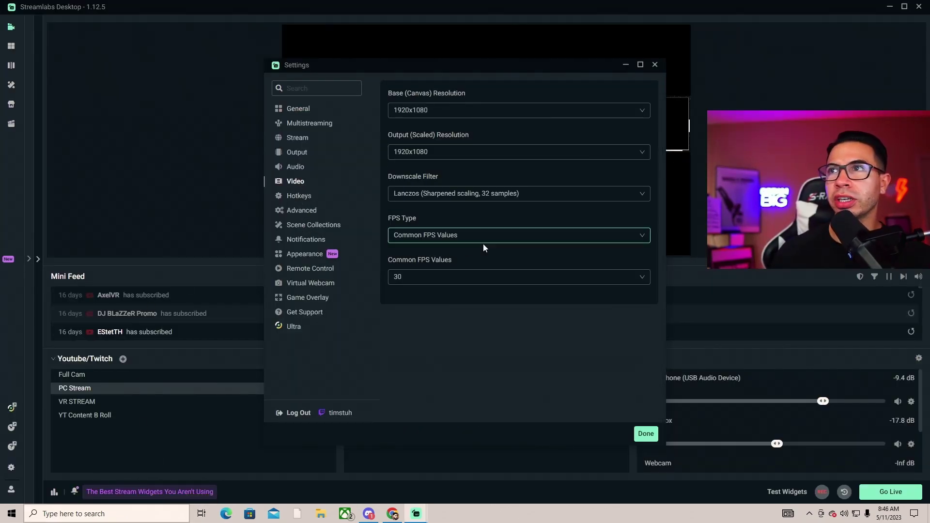
left_click(454, 277)
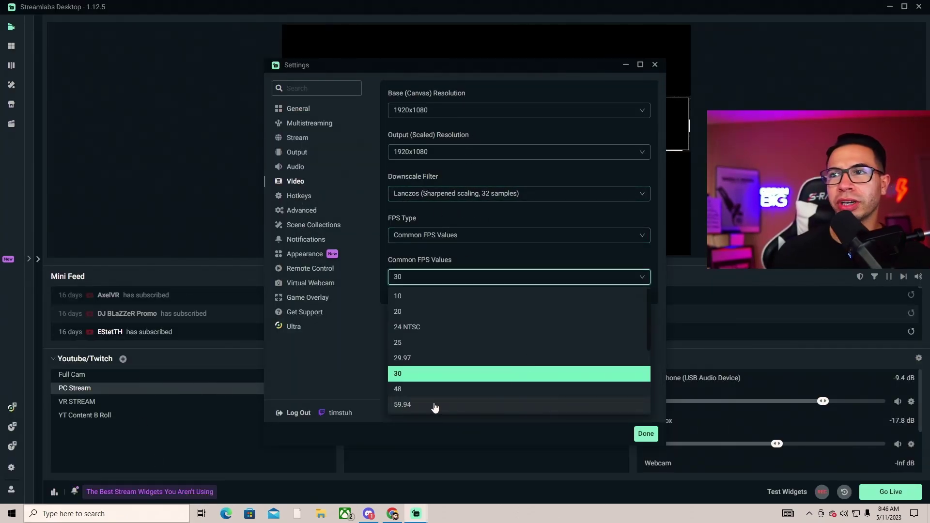
scroll(436, 408, "down", 1)
left_click(429, 405)
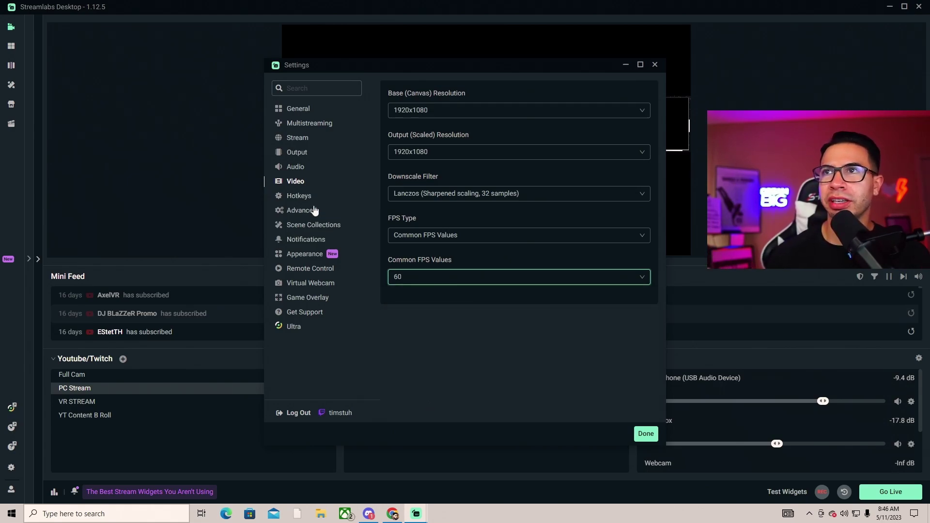
left_click(296, 152)
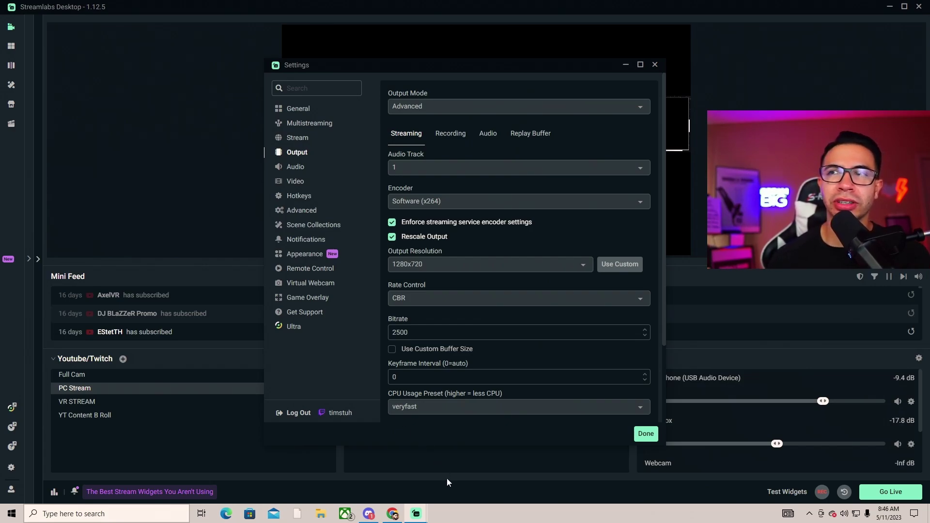
Keep the Software (x264) encoder and set output resolution to 1920x1080
scroll(408, 279, "down", 1)
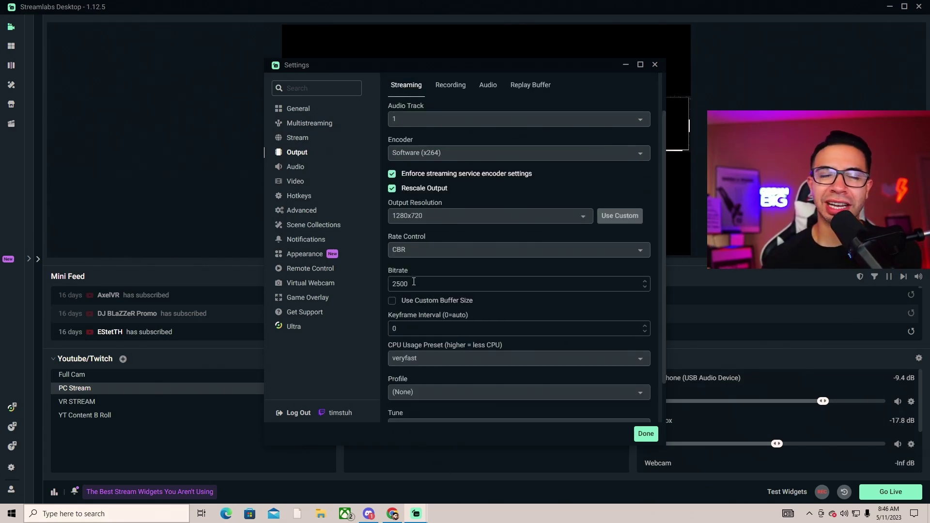
scroll(413, 281, "up", 1)
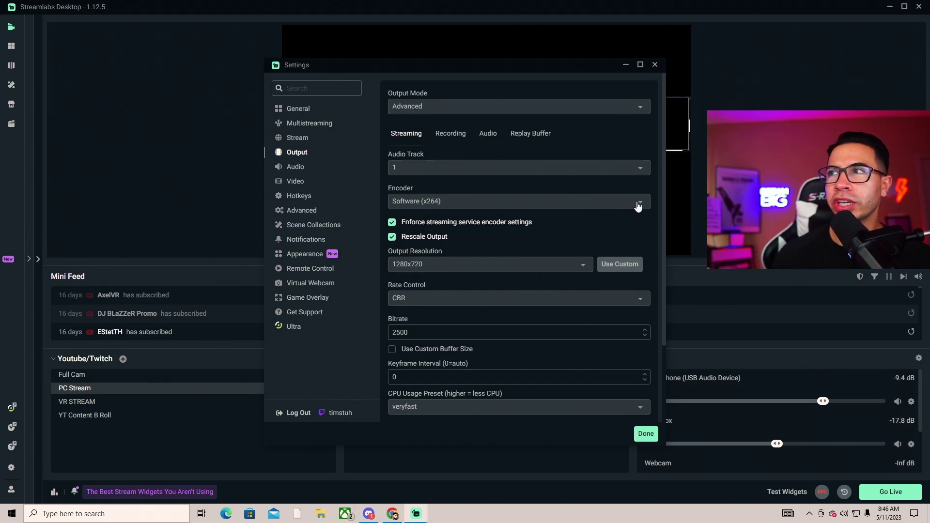
left_click(638, 205)
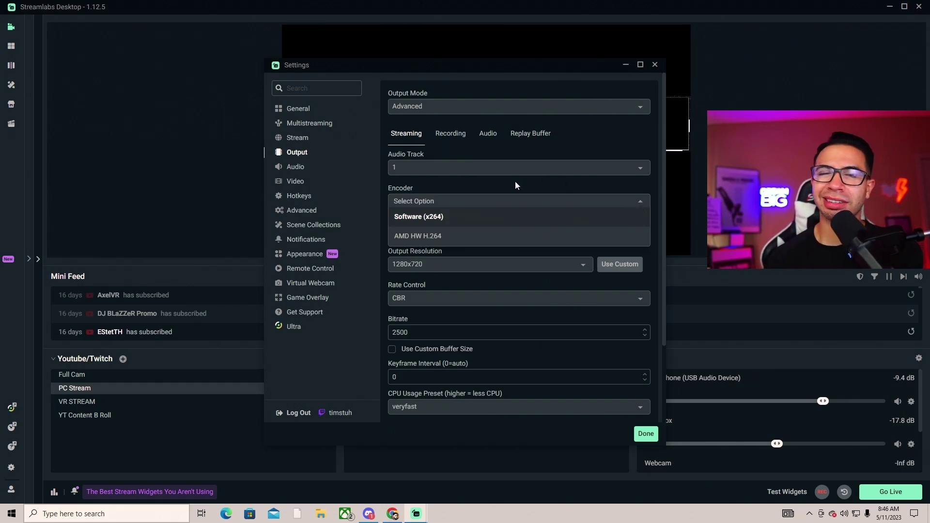
left_click(440, 219)
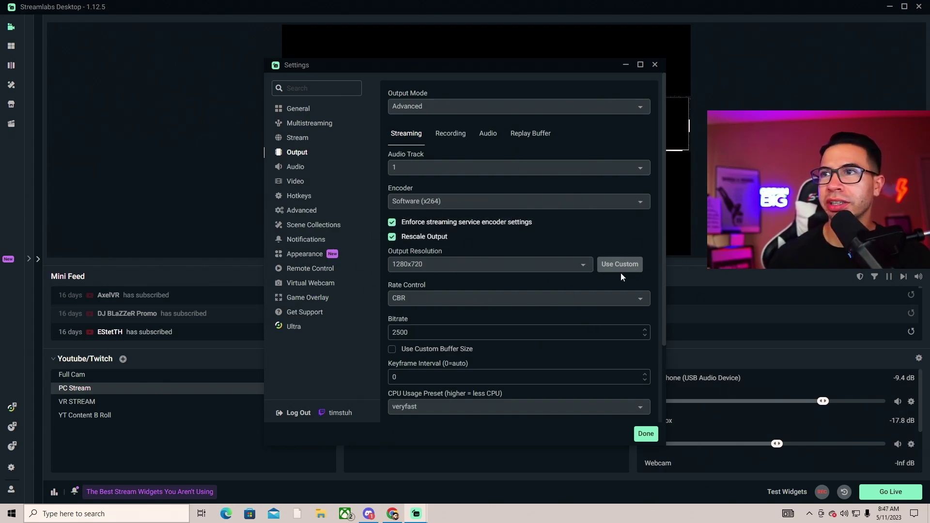
scroll(623, 276, "down", 1)
left_click(583, 217)
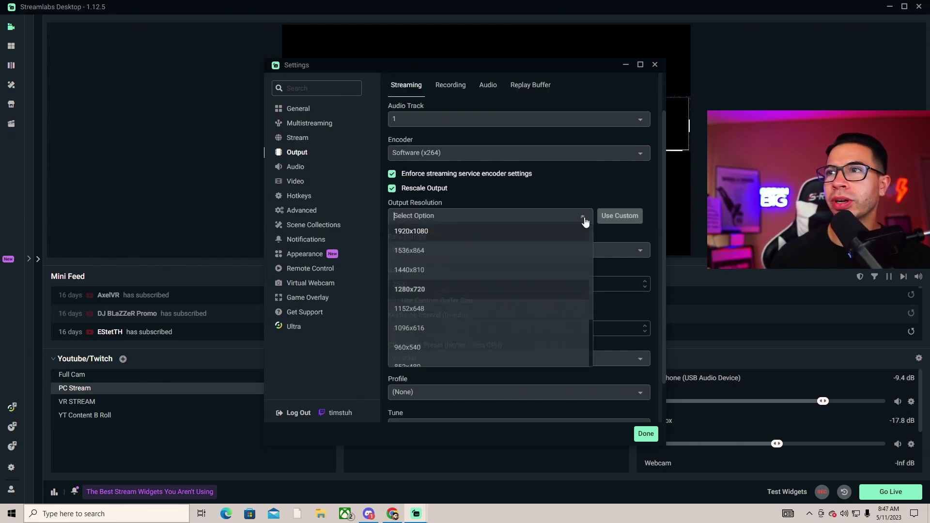
left_click(423, 233)
Keep the 2500 bitrate, enable Use Custom Buffer Size, and close Settings with Done
scroll(473, 389, "down", 1)
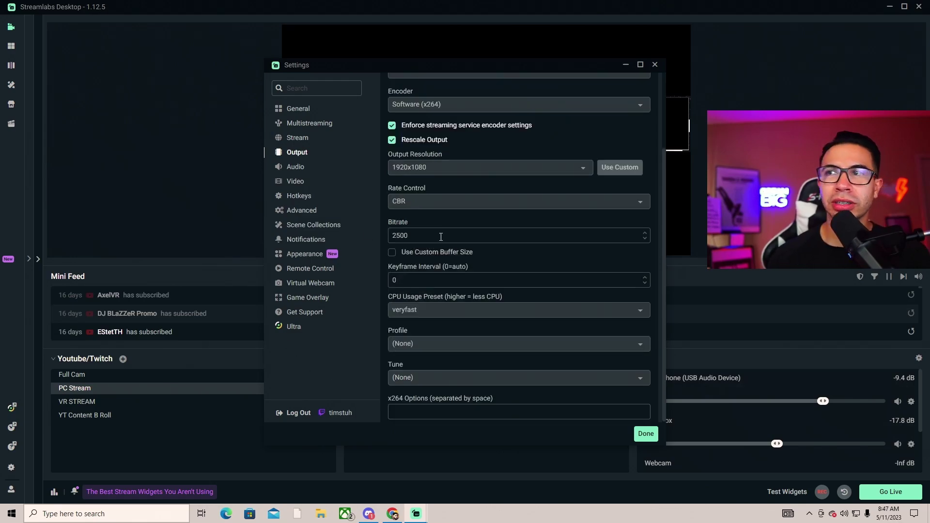
left_click_drag(440, 236, 388, 236)
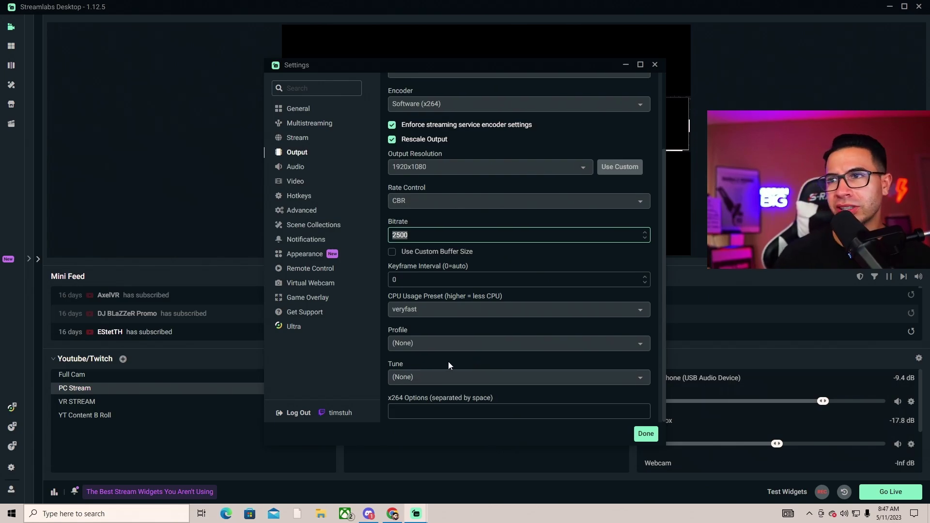
left_click(509, 252)
scroll(430, 326, "down", 1)
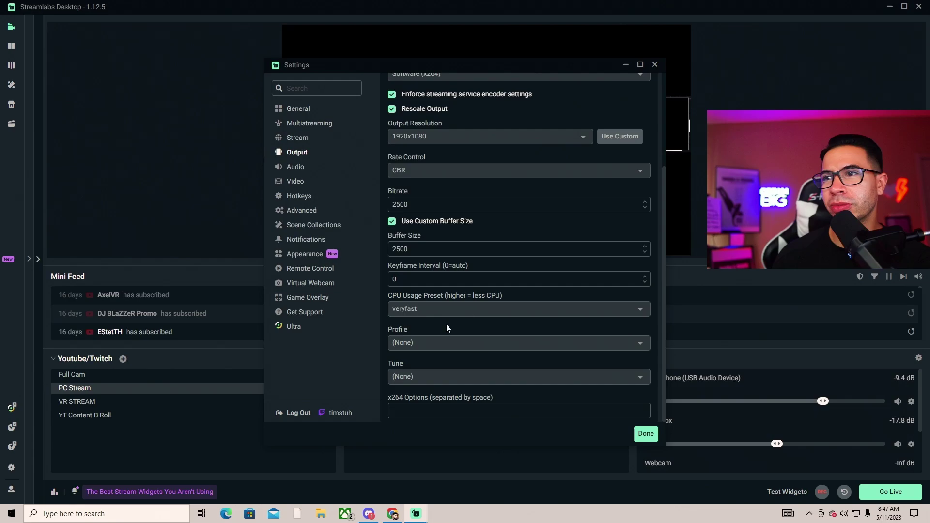
left_click(646, 434)
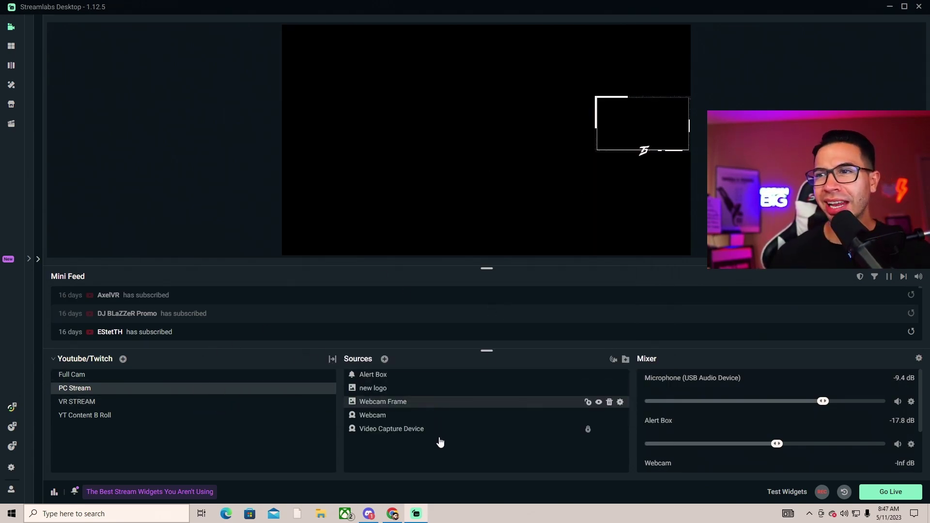
Add a new Video Capture Device source to the scene and name it 'webcam'
left_click(627, 130)
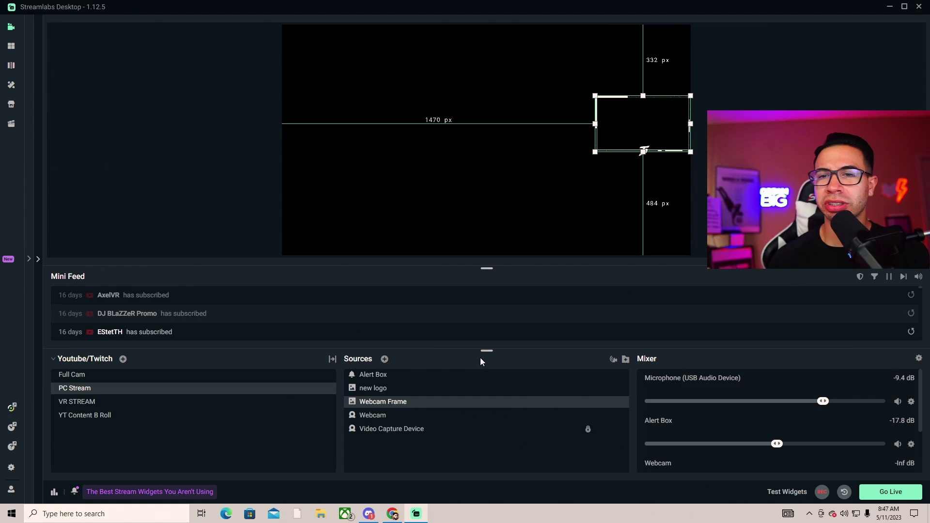
left_click(453, 417)
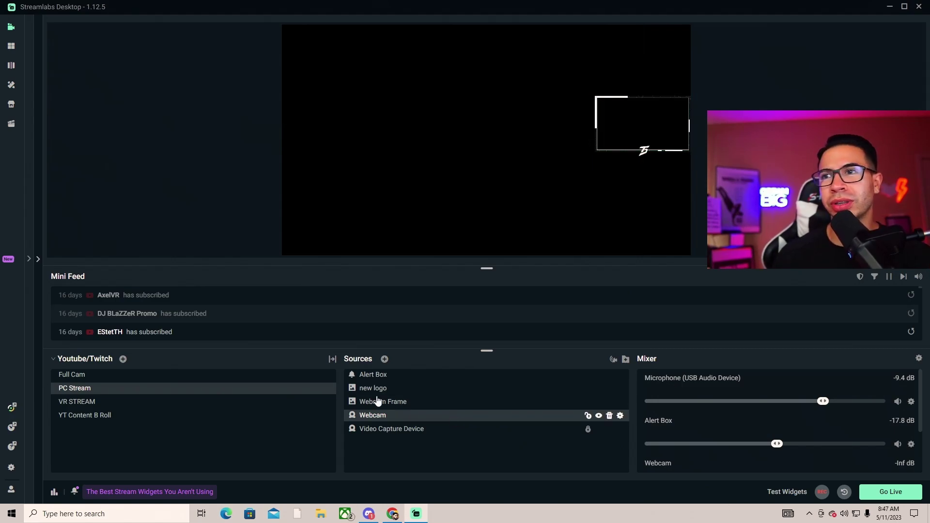
left_click(384, 359)
left_click(395, 177)
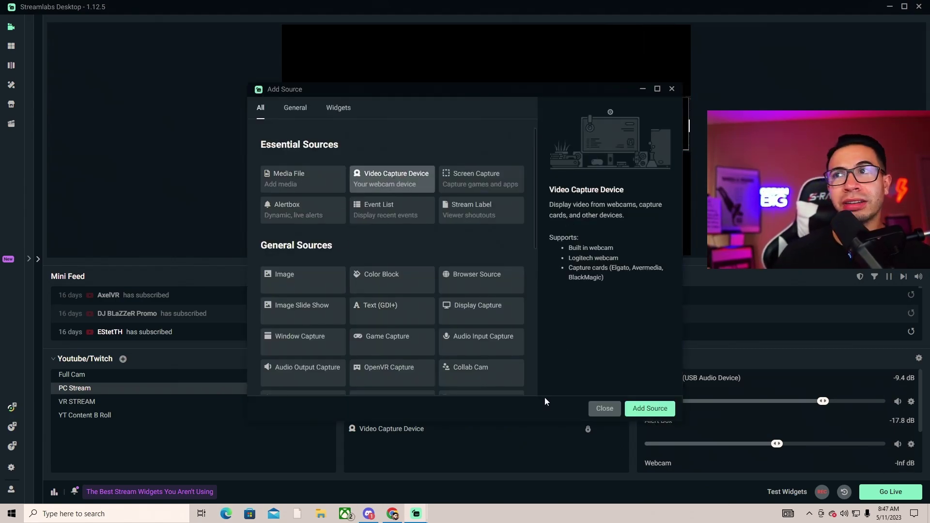
left_click(639, 410)
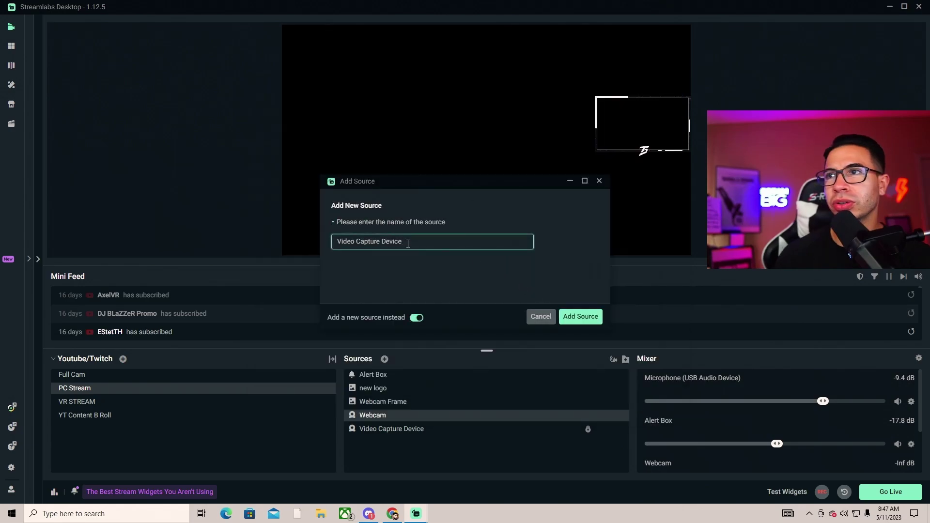
left_click_drag(421, 243, 334, 242)
type("webcam")
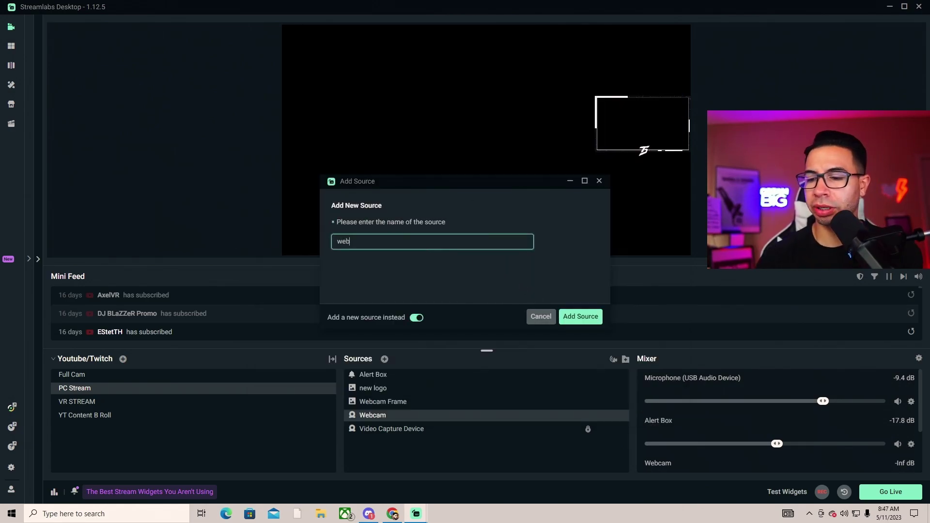
double_click(382, 242)
Keep HD Pro Webcam C920 as the capture device and close the source settings
key("BackSpace")
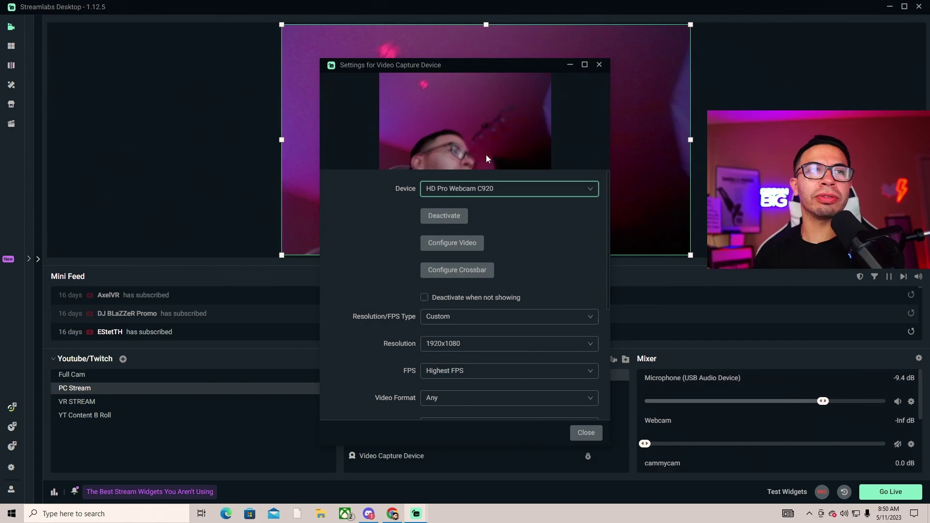
left_click(462, 190)
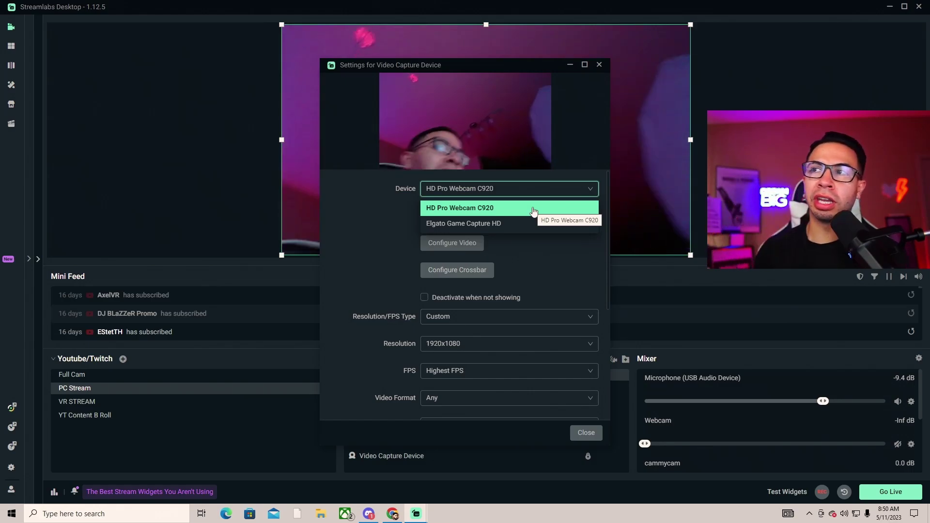
left_click(480, 208)
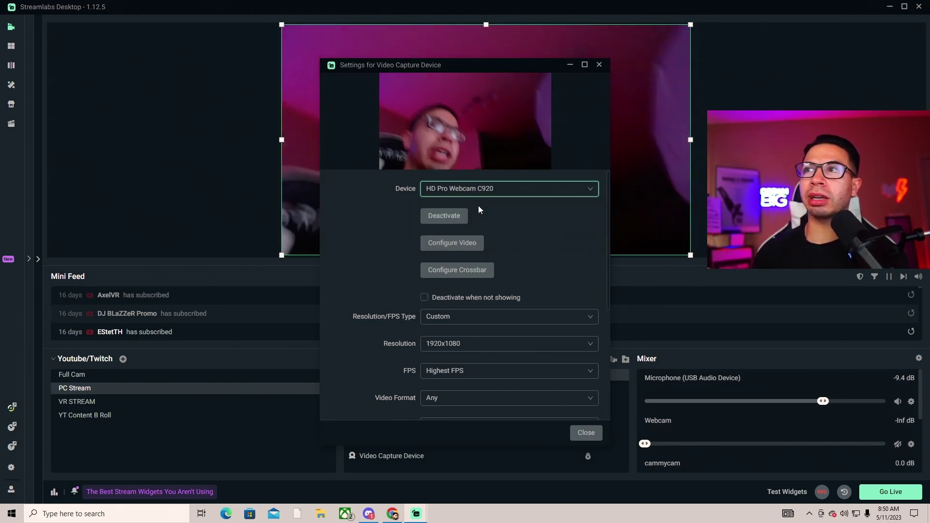
left_click(587, 432)
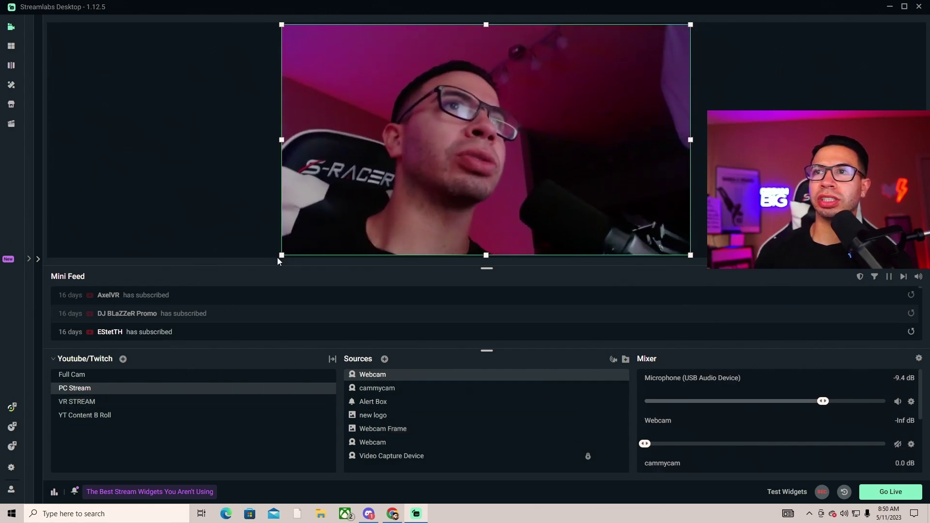
Shrink and reposition the large webcam box on the canvas, then delete the Webcam source
left_click_drag(287, 252, 569, 93)
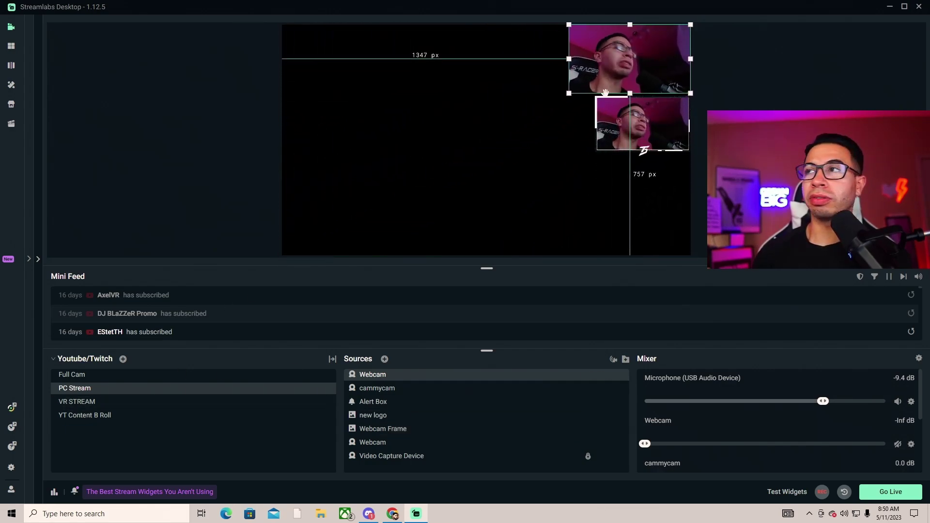
left_click_drag(628, 63, 446, 200)
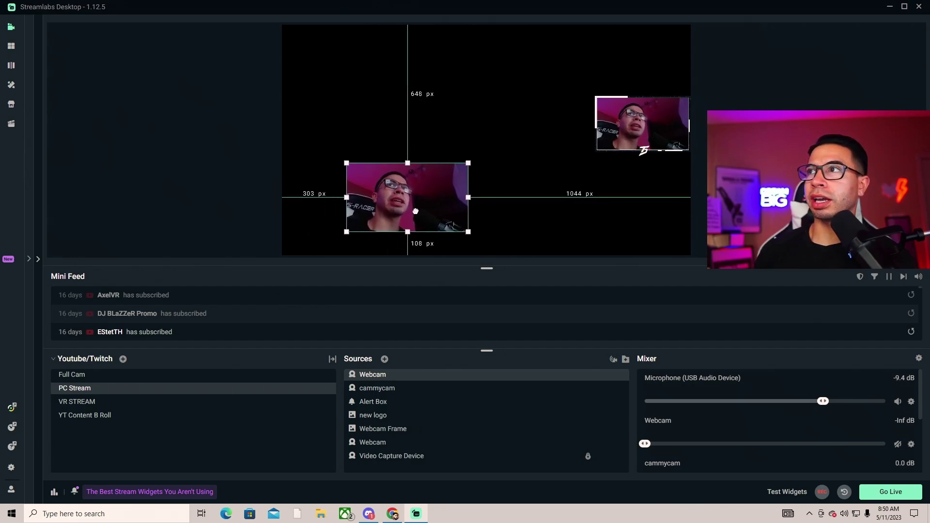
key("Delete")
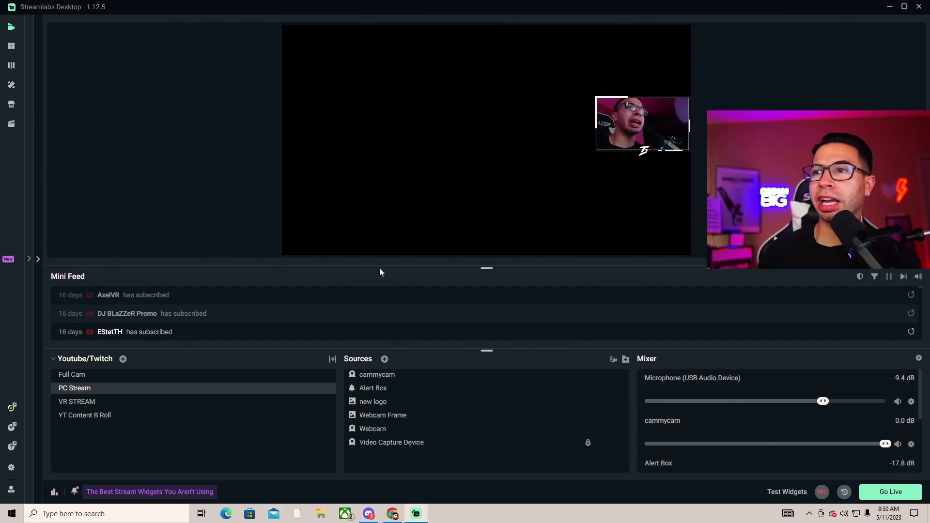
Add a Display Capture source to the PC Stream scene, keeping its default name
left_click(413, 444)
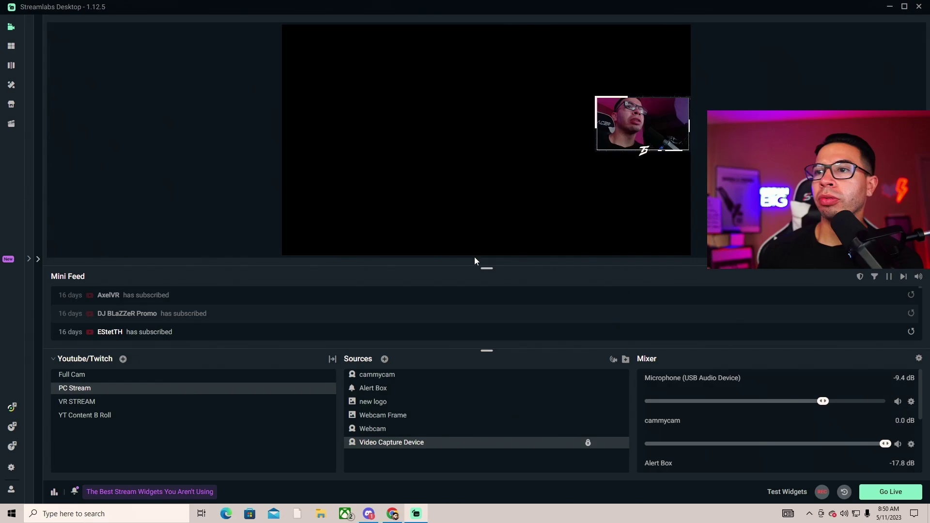
left_click(385, 359)
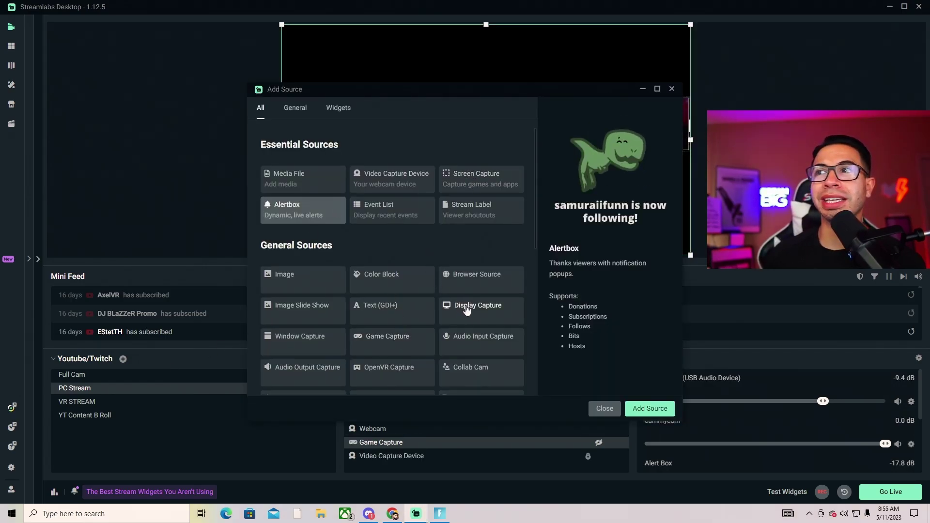
left_click(475, 313)
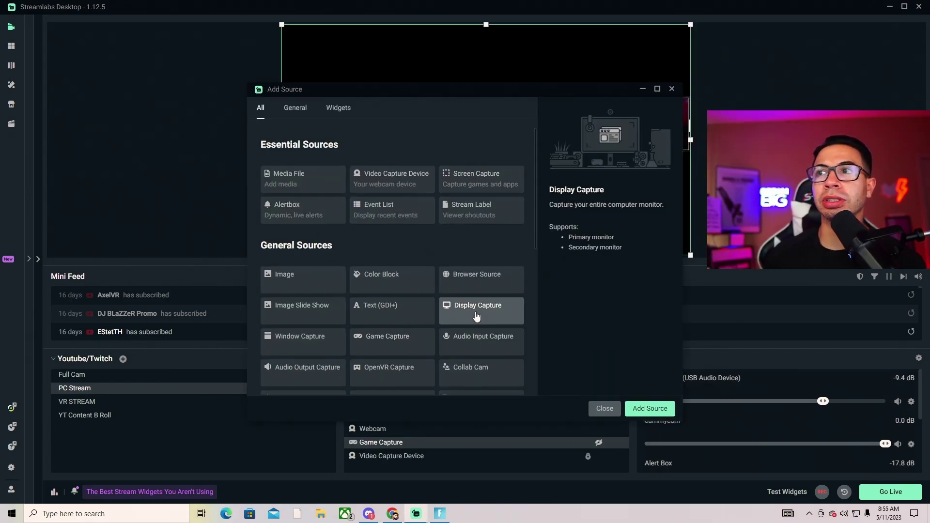
left_click(659, 412)
left_click(591, 318)
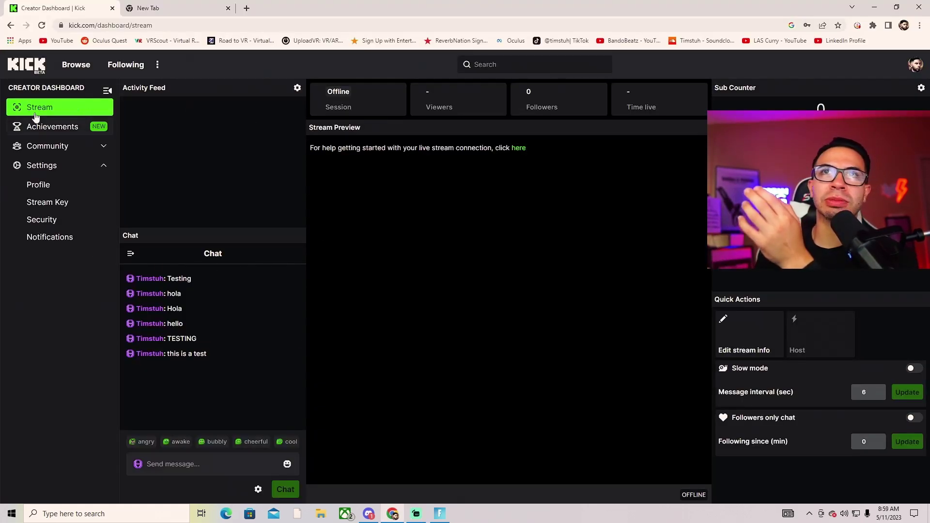
Pop Kick's chat out from the chat settings gear and copy the pop-out window's URL
left_click(257, 490)
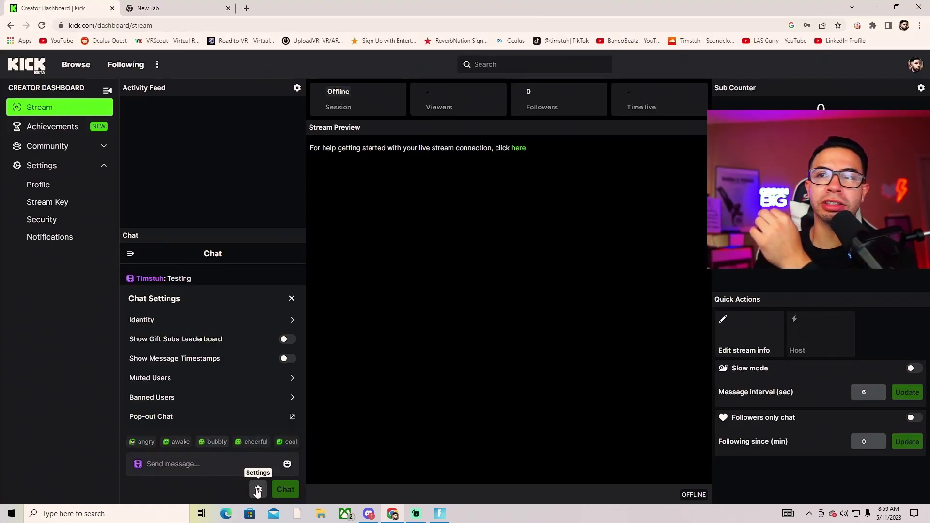
left_click(170, 419)
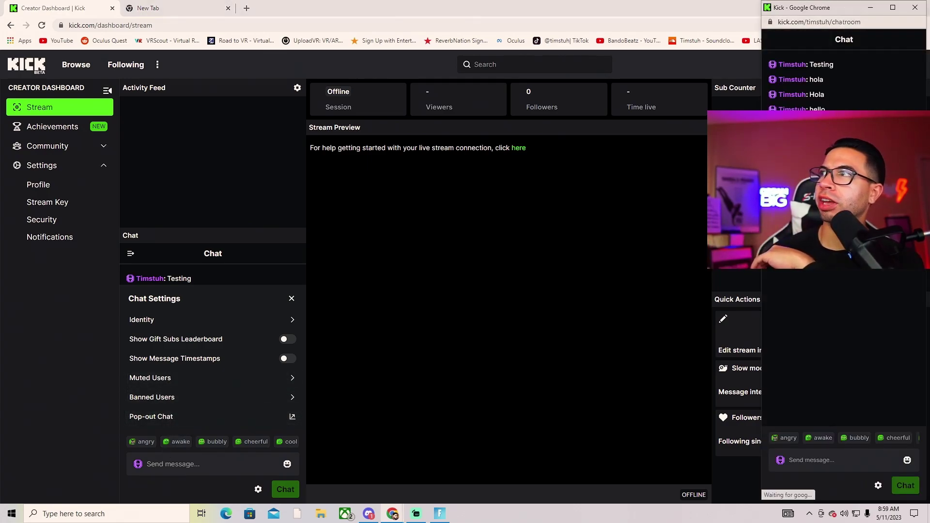
left_click(843, 25)
right_click(842, 24)
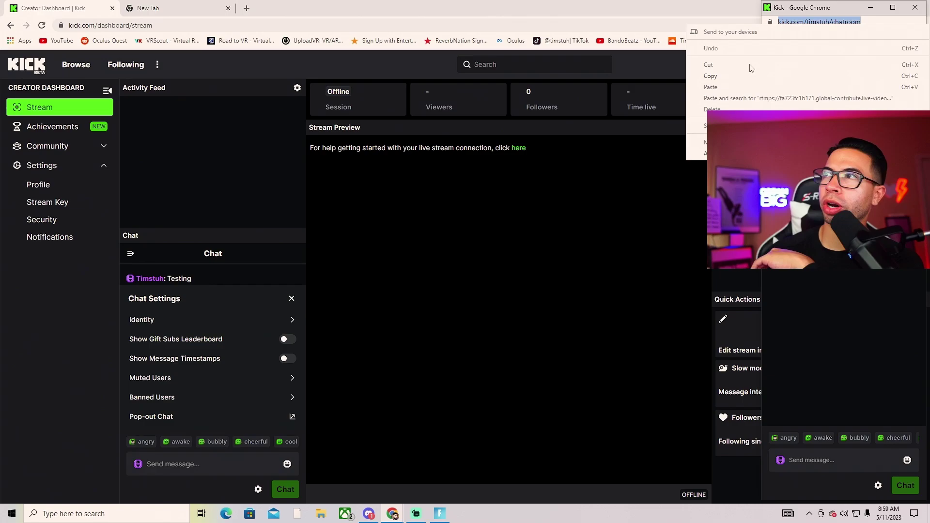
left_click(711, 76)
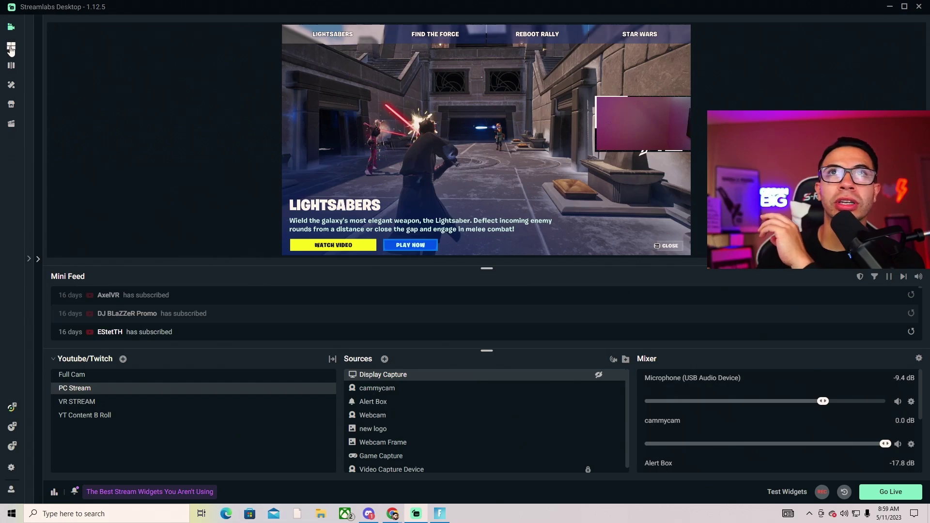
Pick the second layout in the Layout Editor and paste the Kick chat URL into its Website slot
left_click(11, 48)
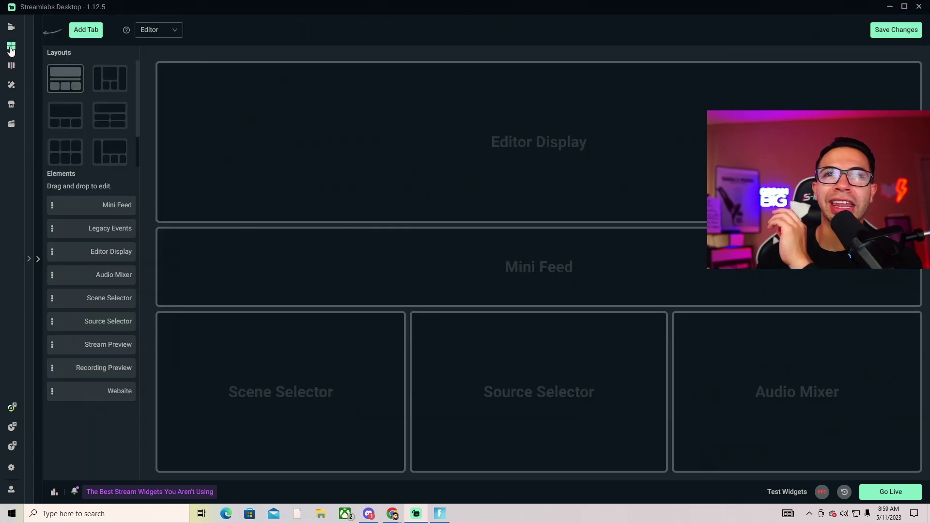
left_click(110, 78)
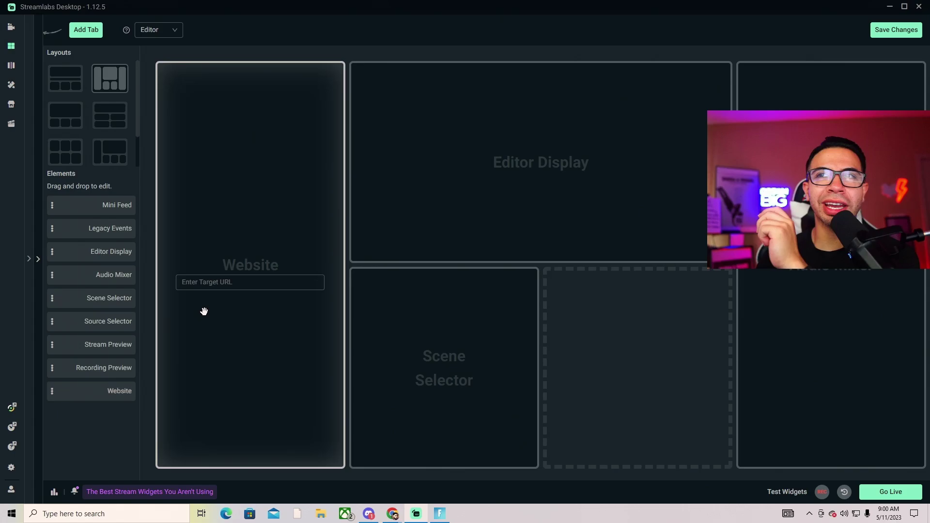
left_click(243, 284)
right_click(242, 285)
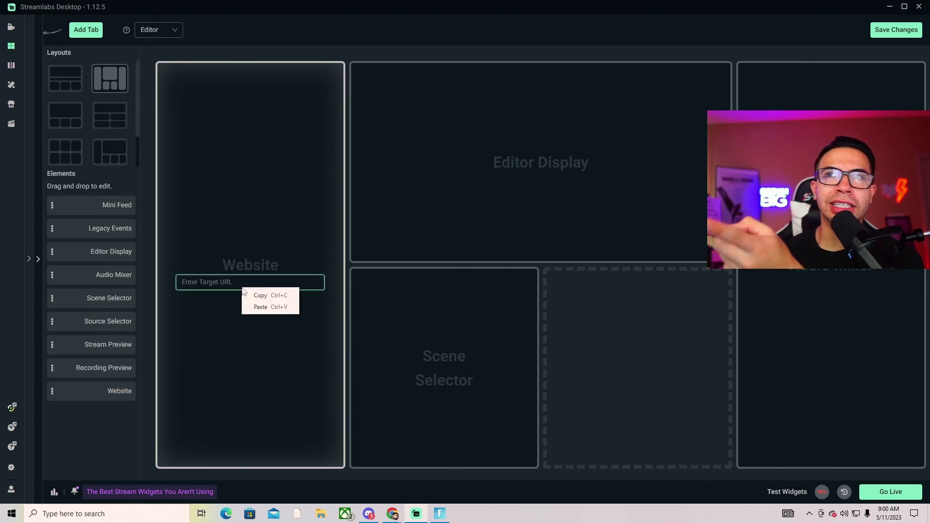
left_click(261, 307)
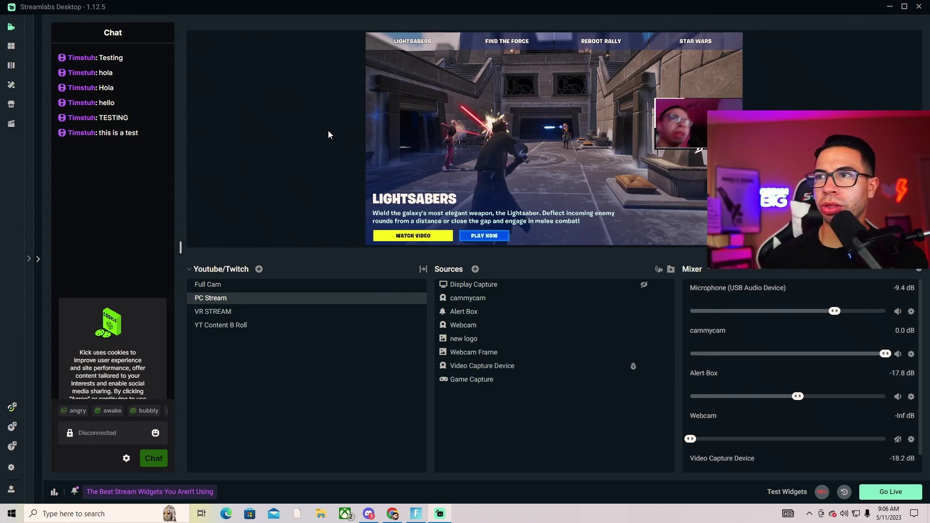
Add an Audio Input Capture source, check its Device list, and close Advanced Audio Settings
left_click(475, 269)
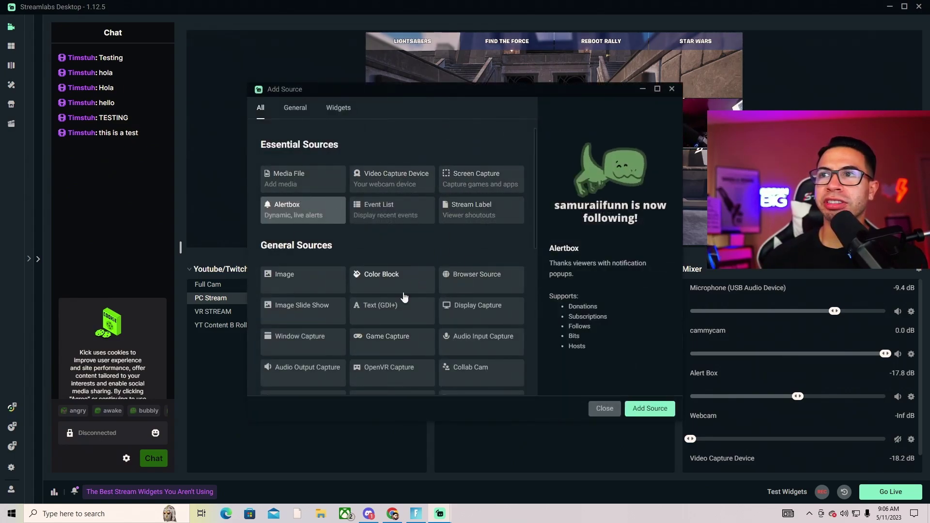
left_click(481, 341)
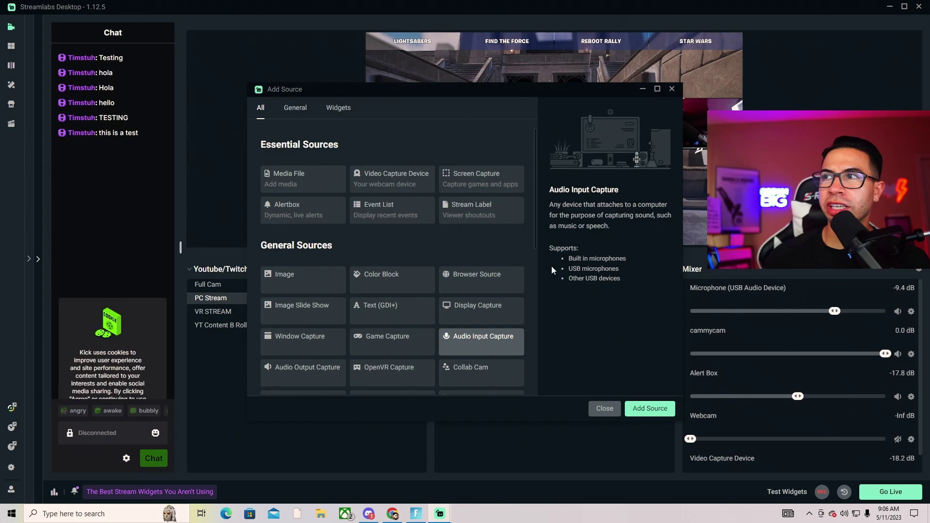
left_click(650, 409)
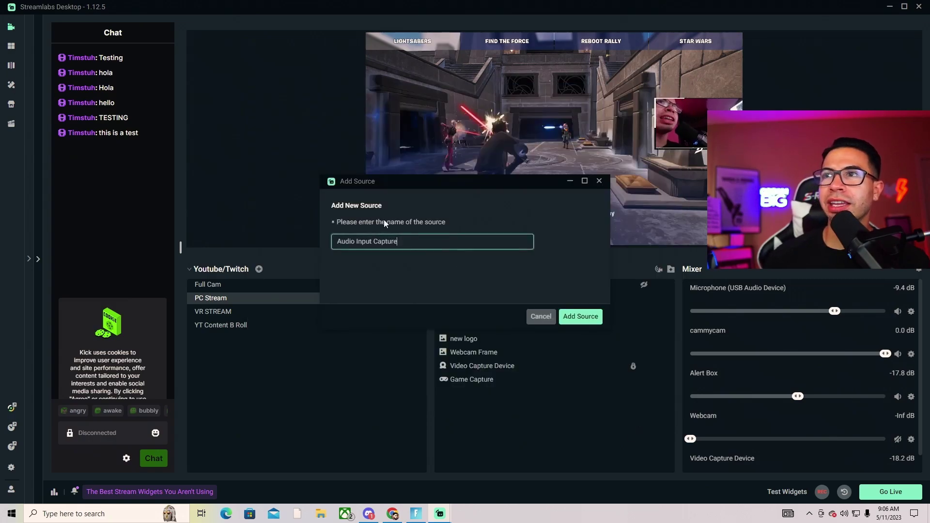
left_click(575, 317)
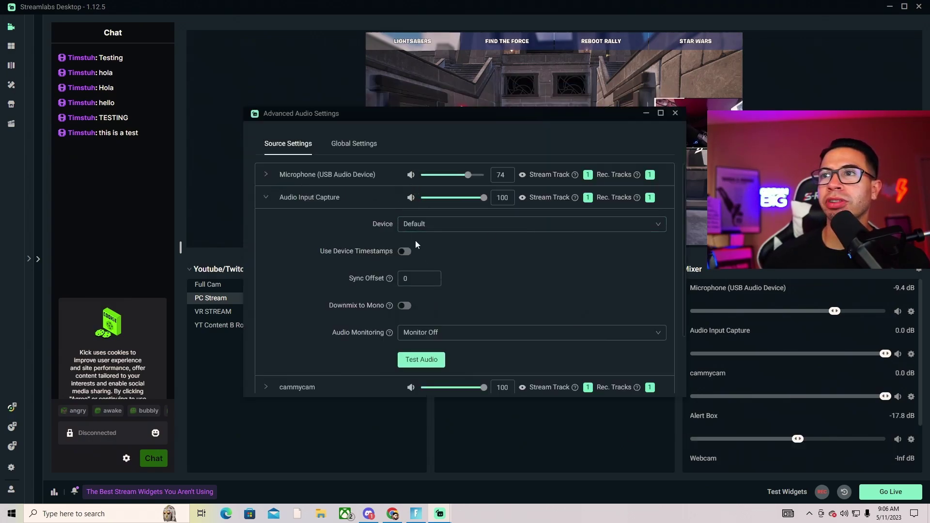
left_click(441, 229)
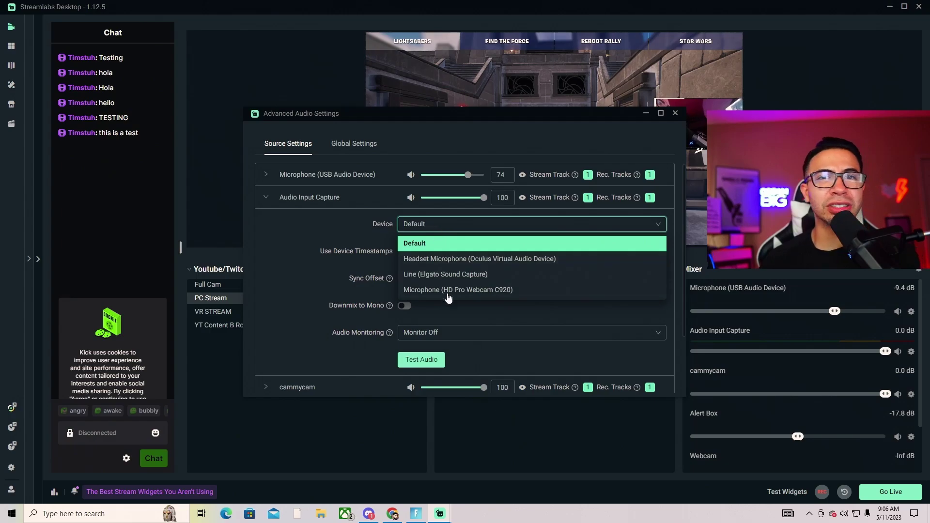
left_click(674, 113)
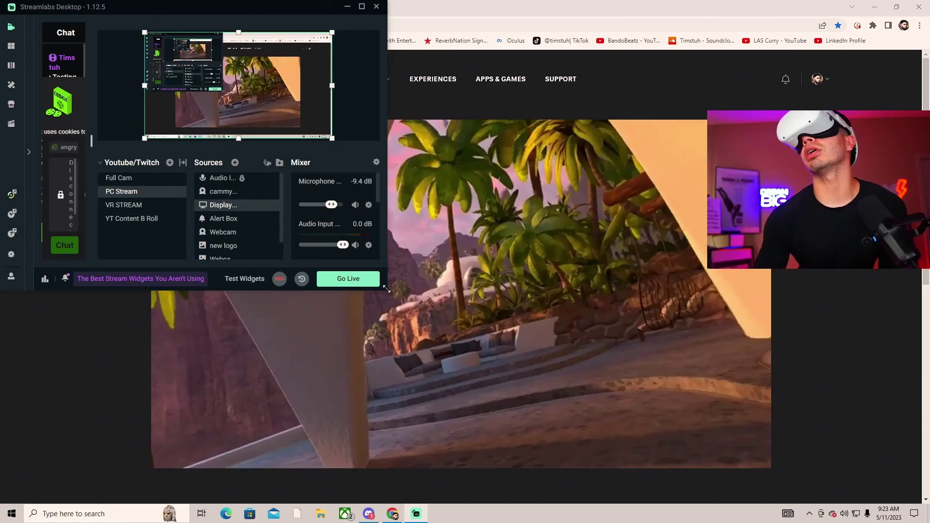
View the Quest 2 cast full screen, check its Widescreen (crop) setting, then exit full screen
left_click(757, 460)
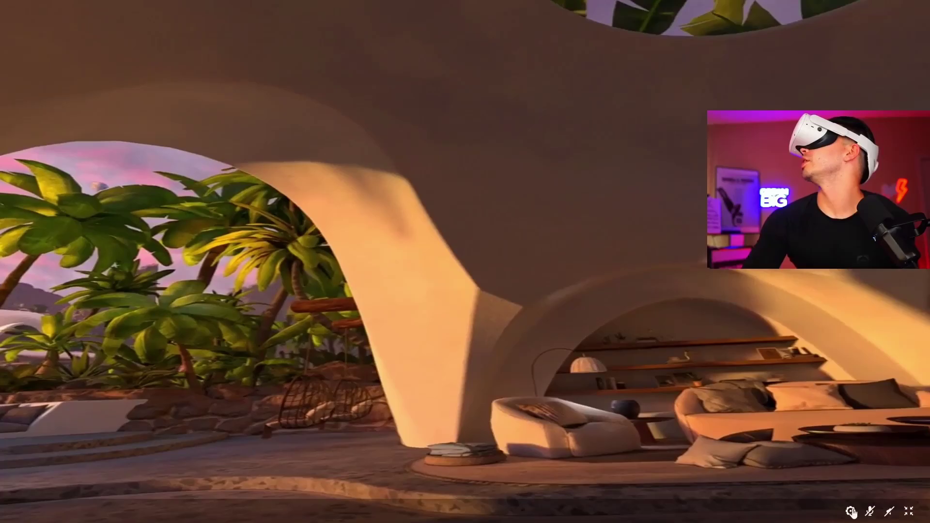
left_click(850, 511)
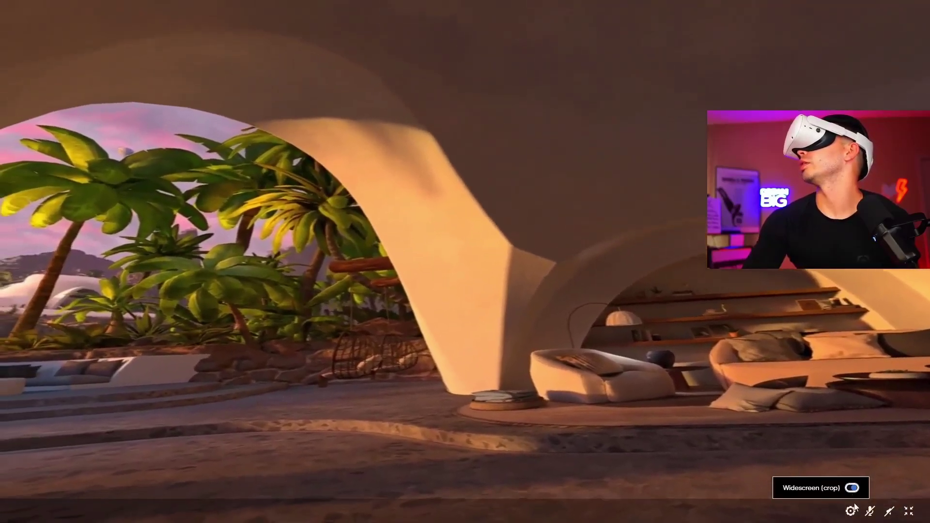
mouse_move(888, 520)
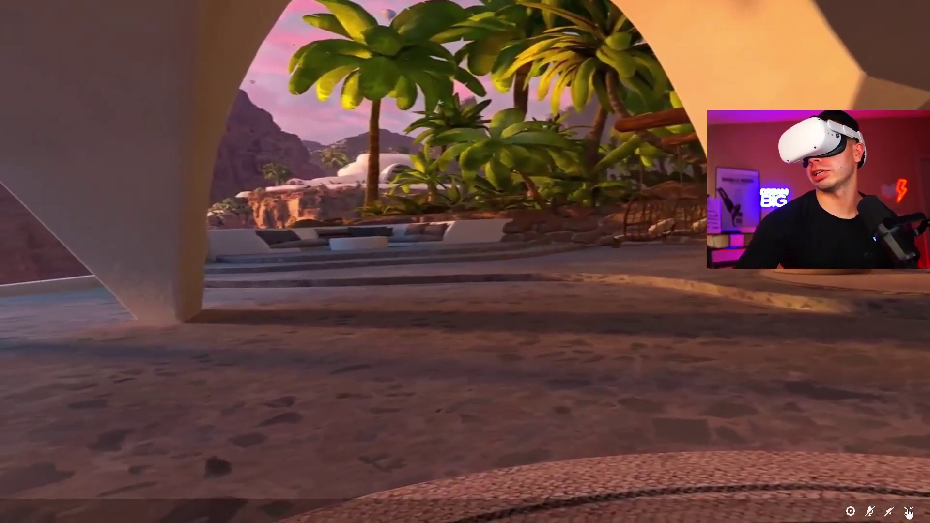
left_click(908, 512)
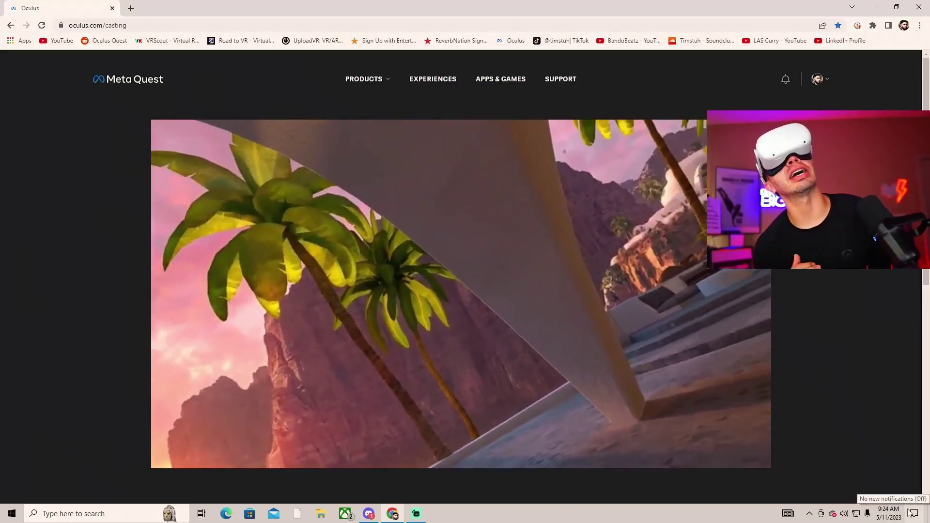
Return to Streamlabs Desktop and resize its window larger over the Quest cast page
key("alt+Tab")
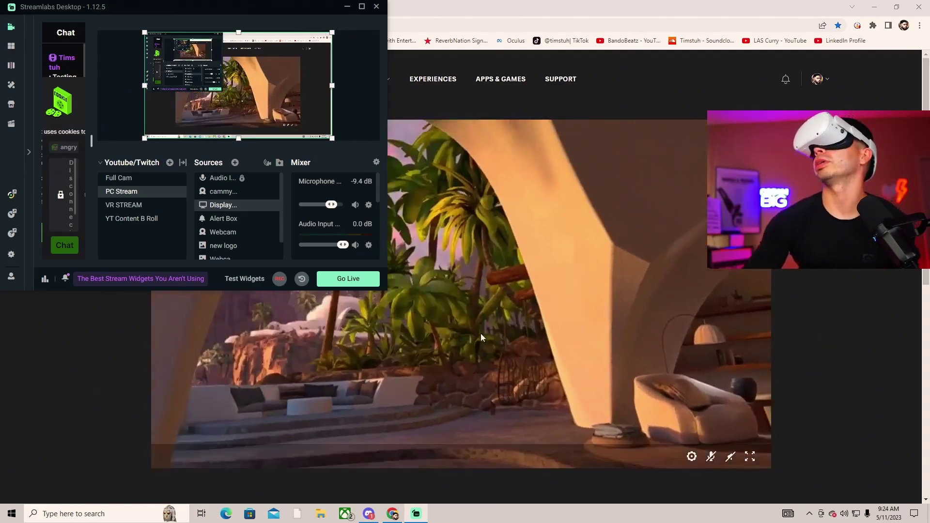
left_click_drag(387, 290, 591, 426)
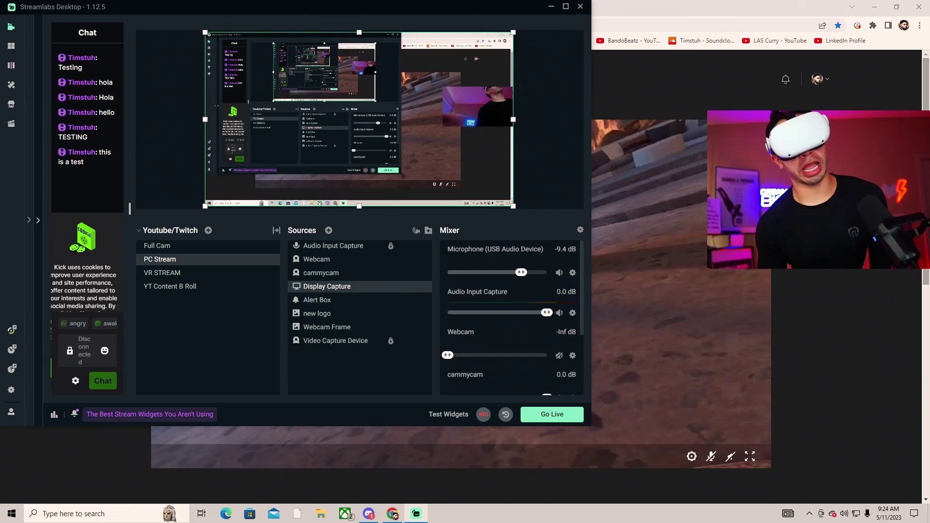